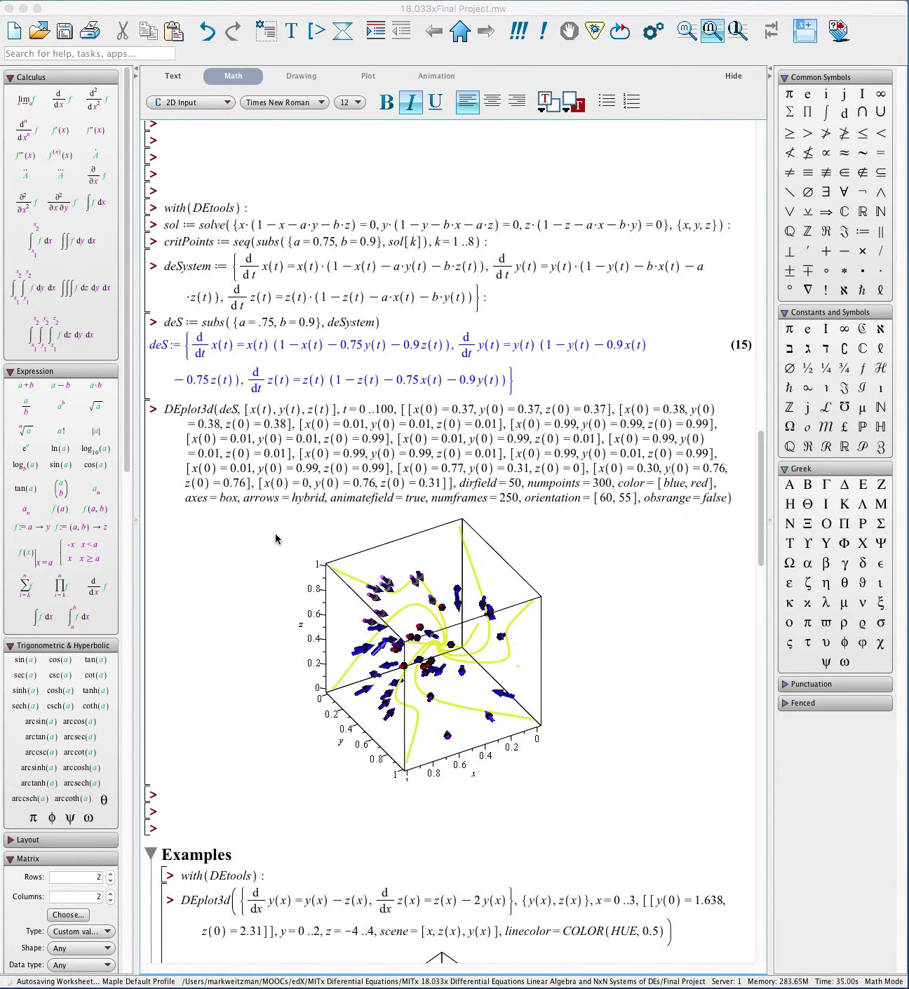
scroll(277, 547, "down", 10)
scroll(277, 547, "down", 5)
scroll(277, 546, "up", 2)
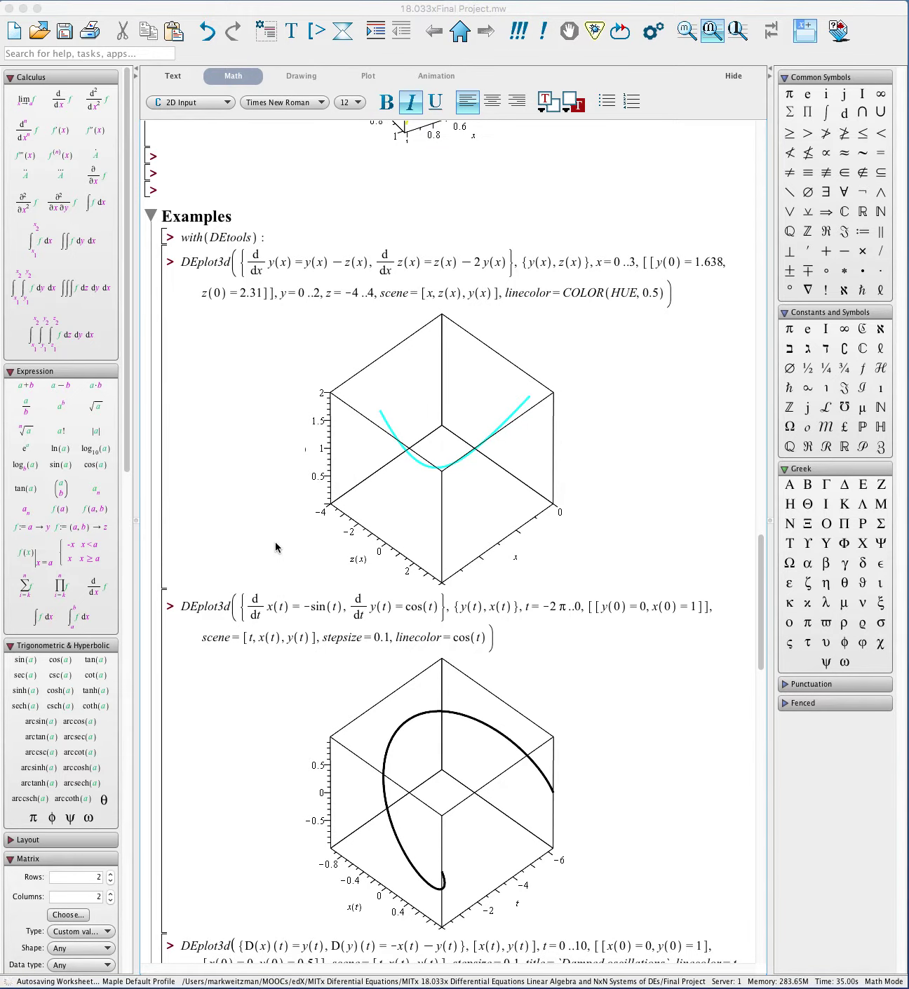
scroll(277, 547, "down", 4)
scroll(277, 547, "down", 4)
scroll(277, 547, "down", 3)
scroll(277, 547, "down", 4)
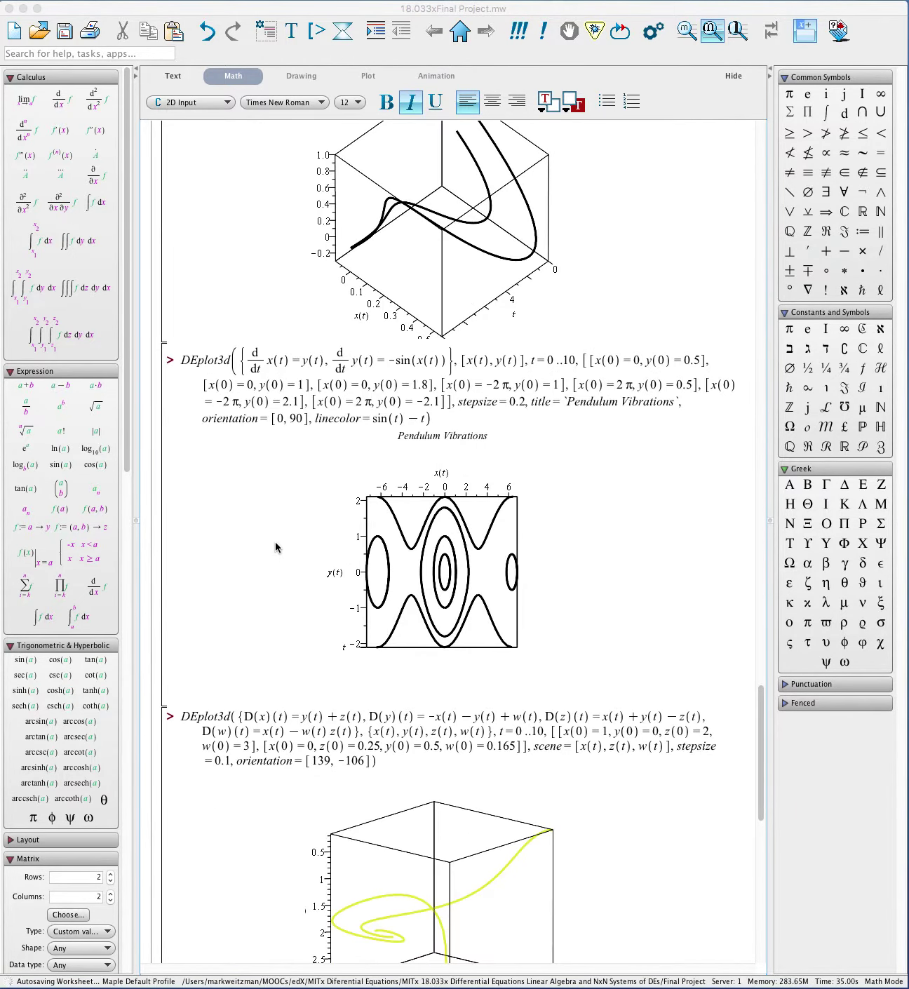
scroll(278, 547, "down", 10)
scroll(277, 547, "down", 3)
scroll(444, 569, "down", 2)
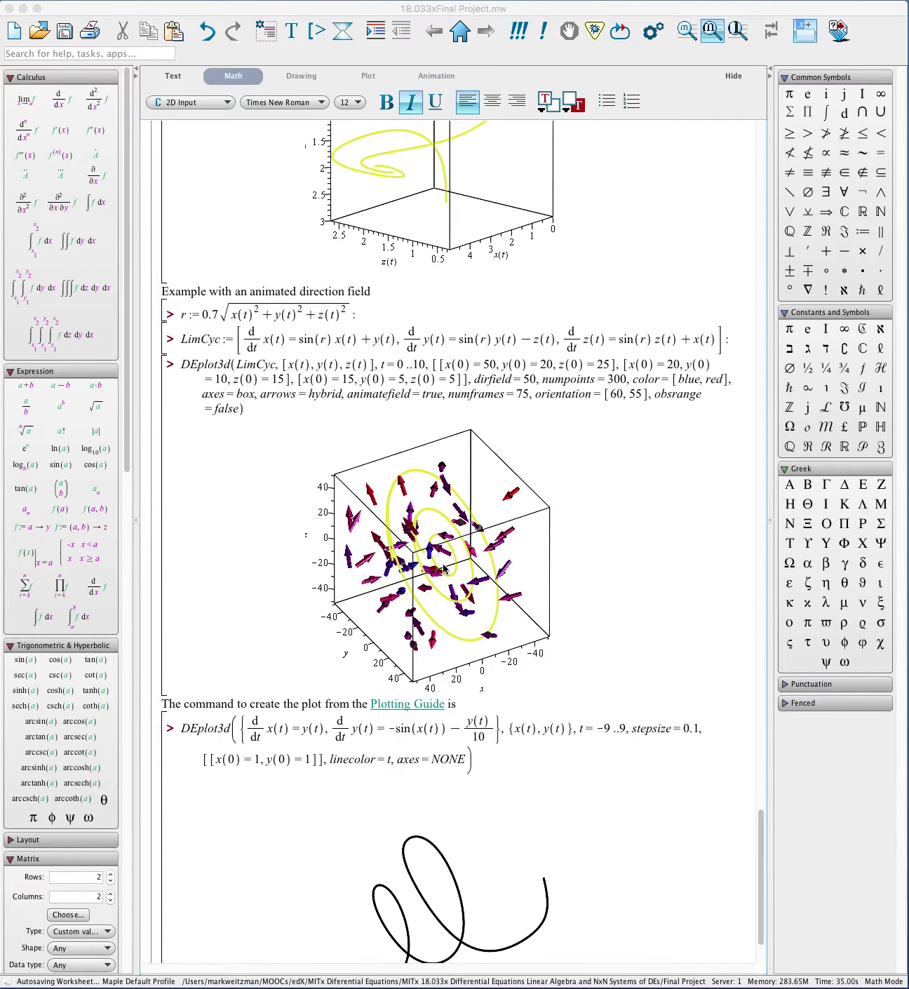
scroll(300, 466, "up", 10)
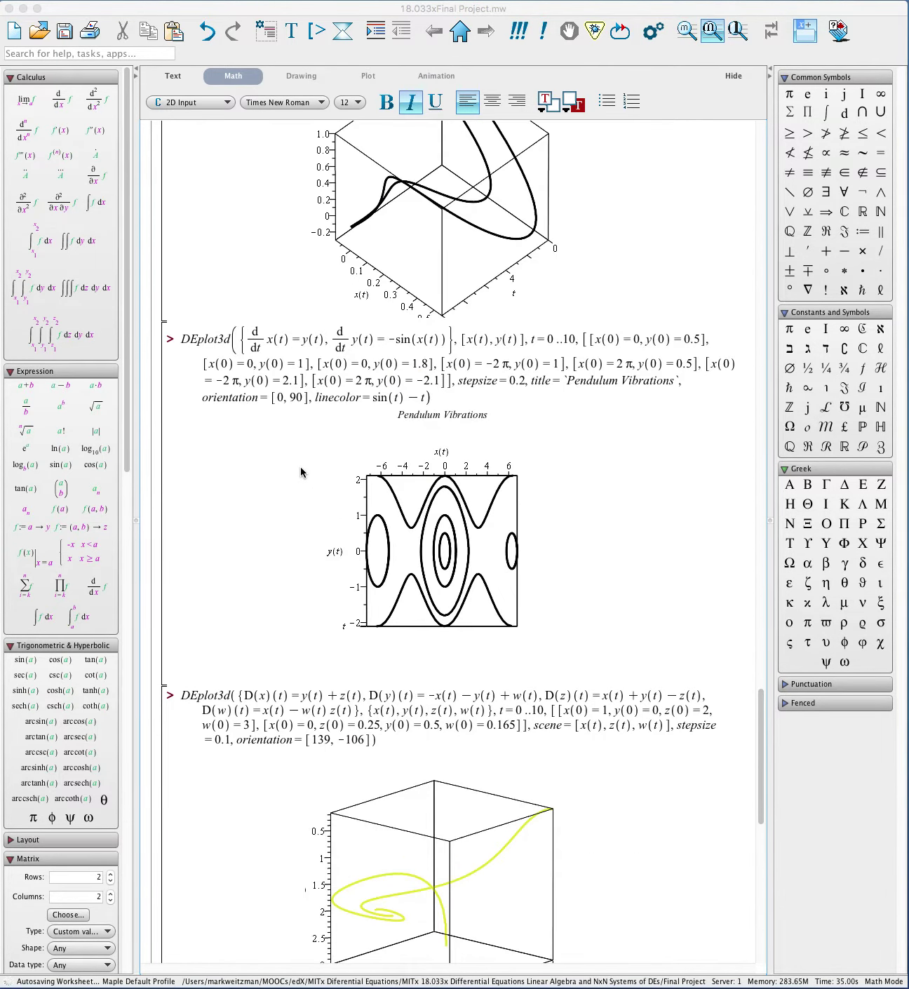
scroll(301, 467, "up", 8)
scroll(301, 466, "up", 8)
scroll(300, 466, "up", 2)
scroll(301, 466, "up", 2)
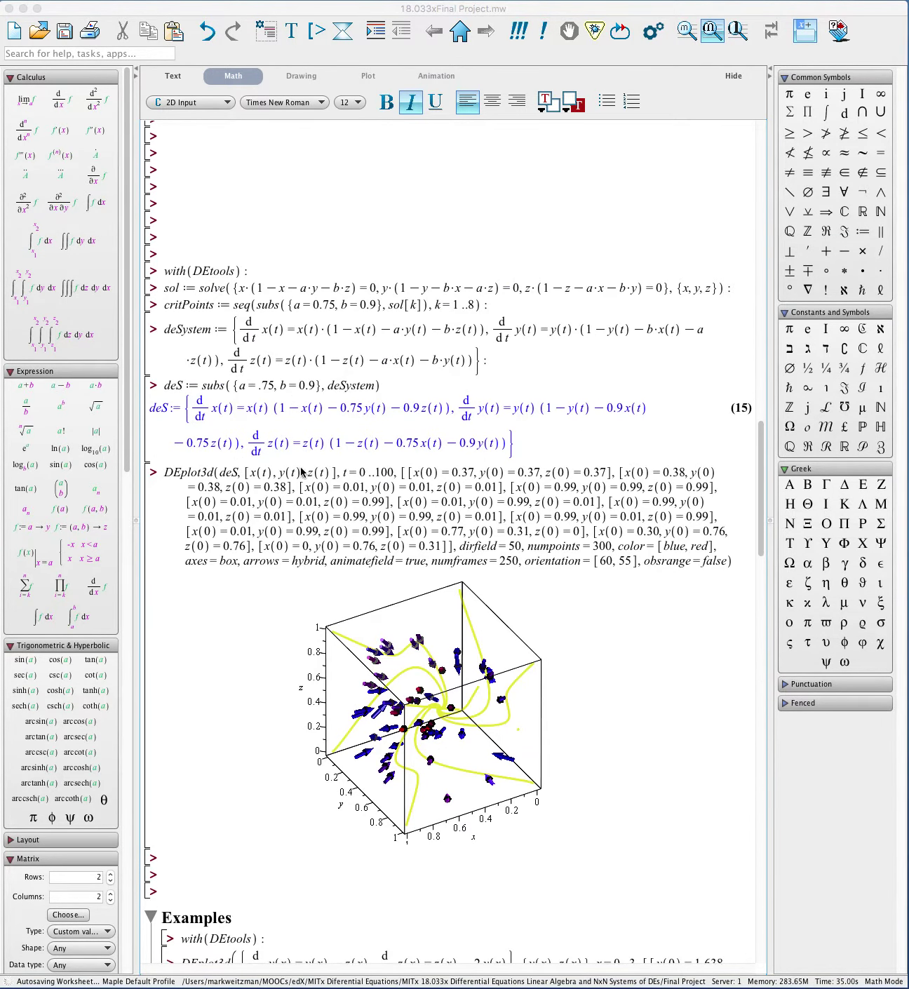
scroll(303, 472, "down", 1)
scroll(303, 472, "down", 1)
scroll(303, 472, "down", 1)
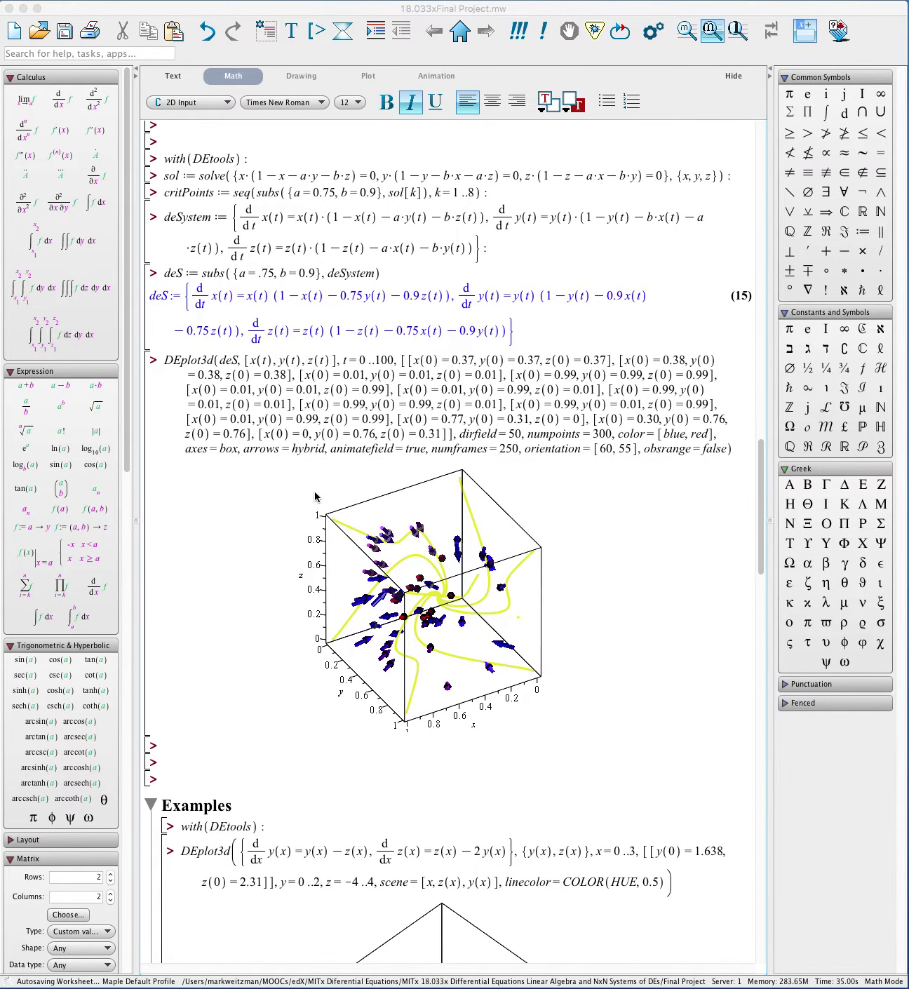
left_click(453, 610)
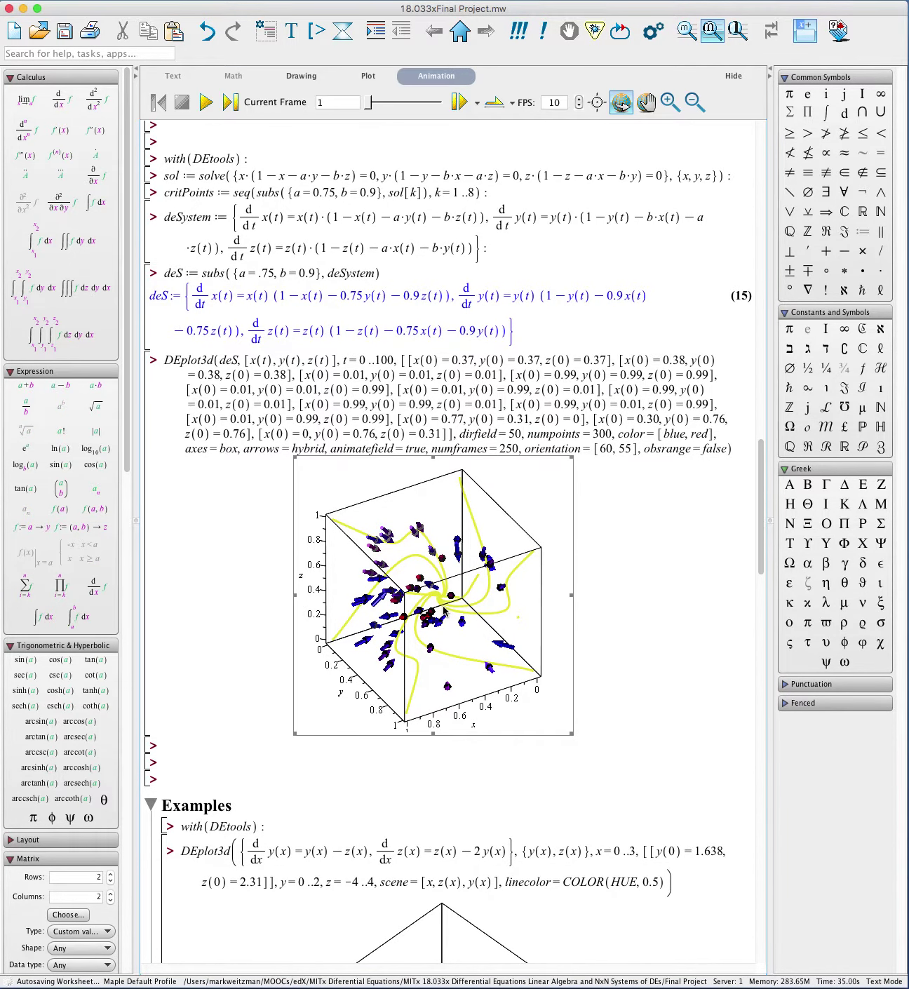
Step: Play the 3D direction field animation so the arrows swirl along the trajectories
left_click(206, 102)
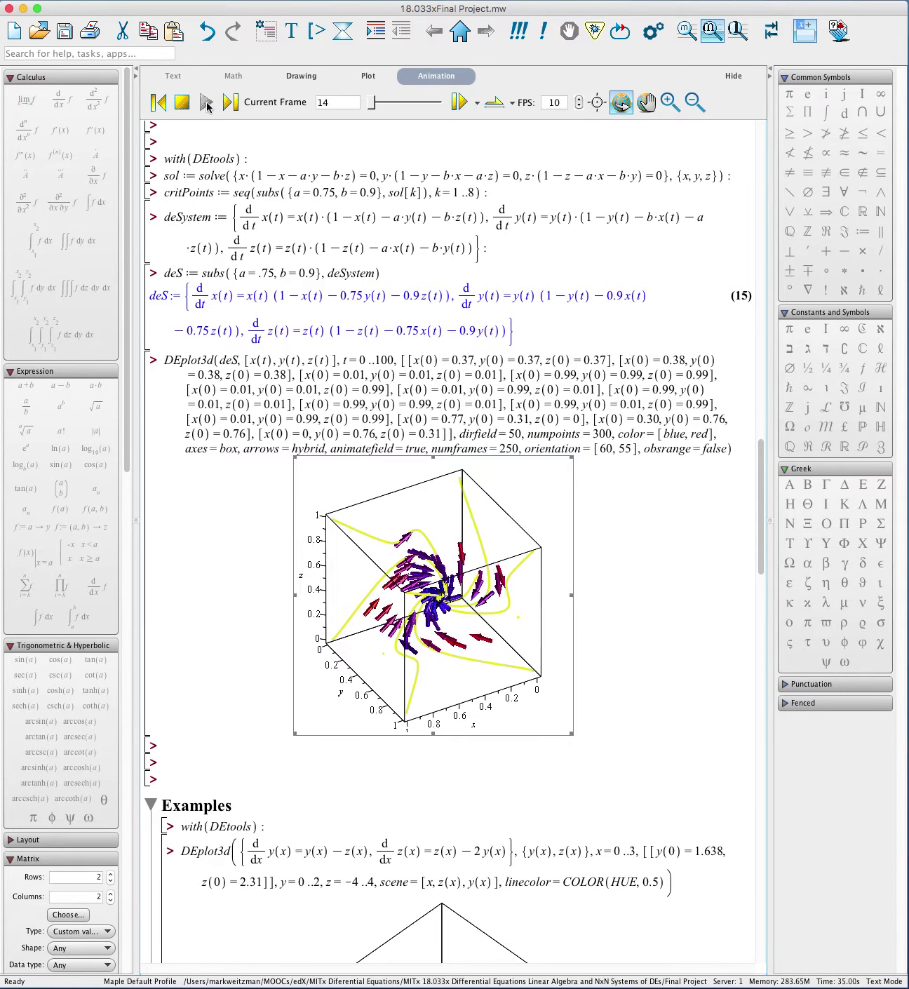